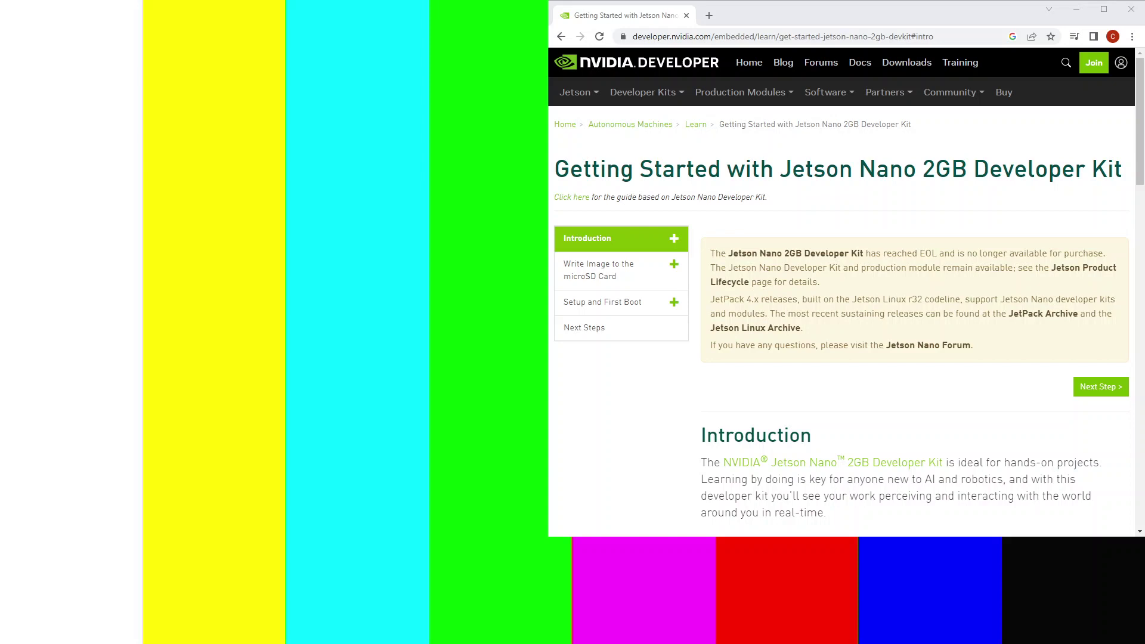
Read down through the guide's Introduction, briefly highlighting the Jetson Nano Developer Kit mention
left_click_drag(843, 268, 721, 268)
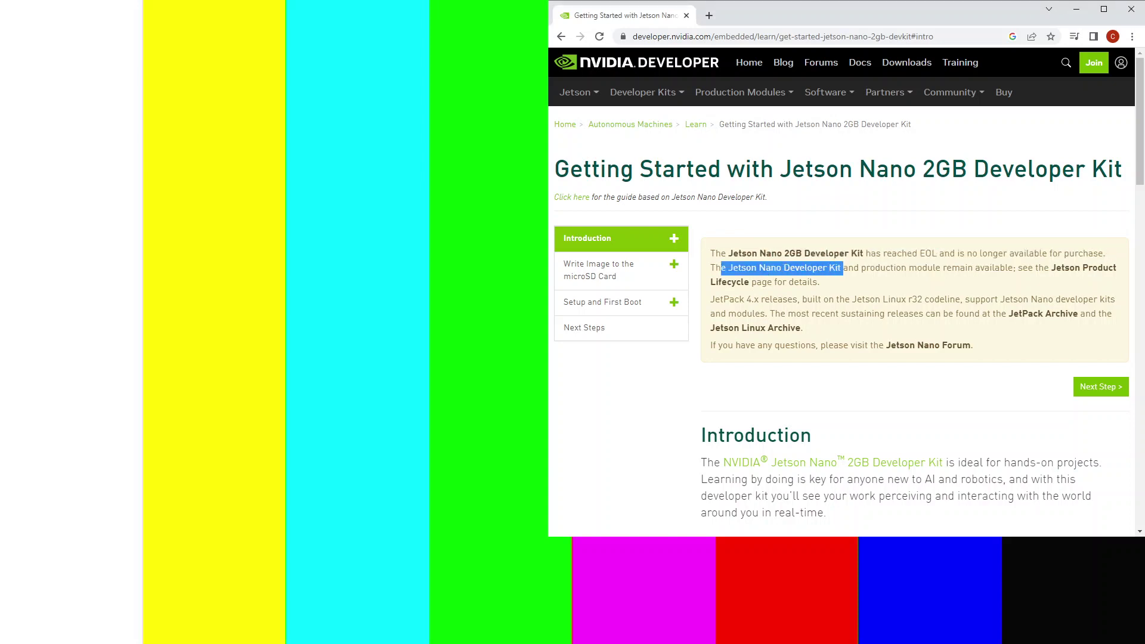
left_click(721, 268)
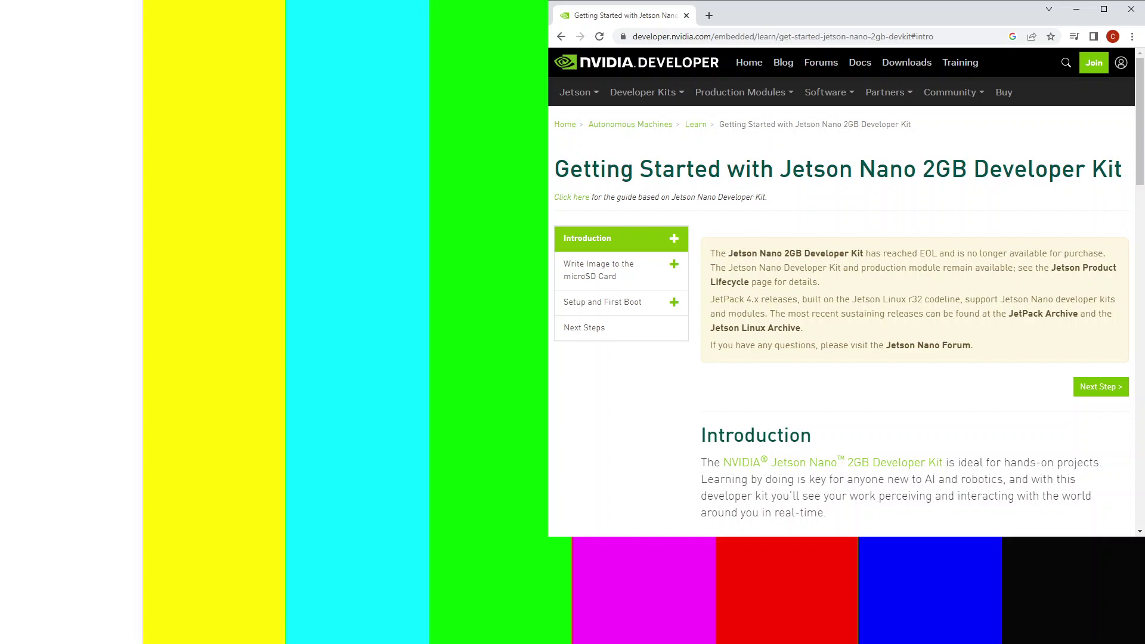
scroll(841, 292, "down", 6)
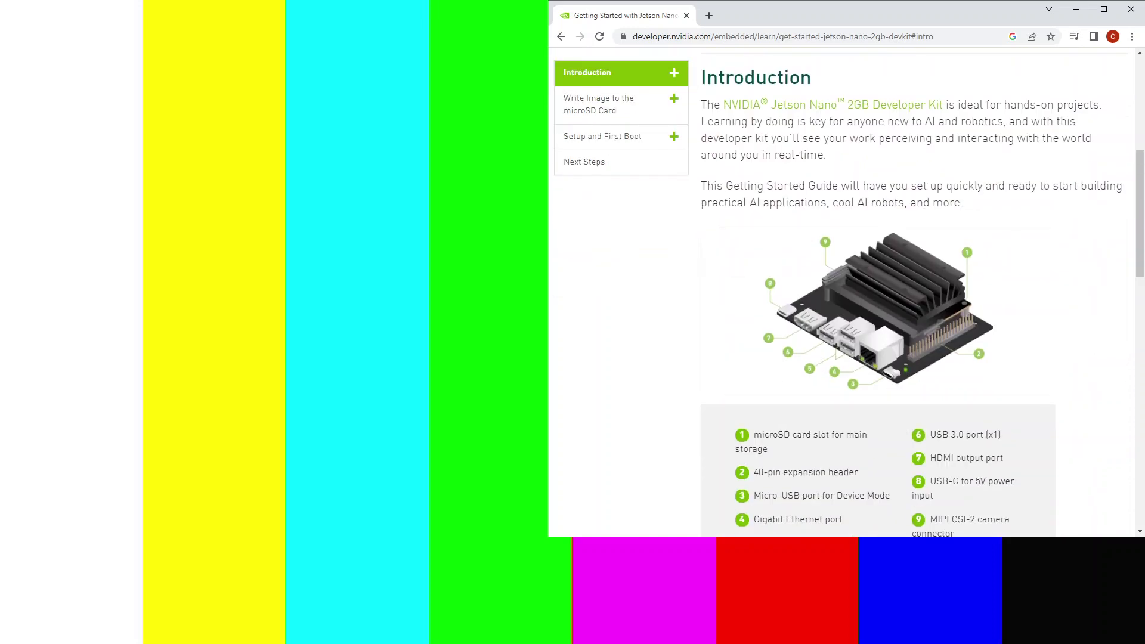
scroll(841, 292, "down", 7)
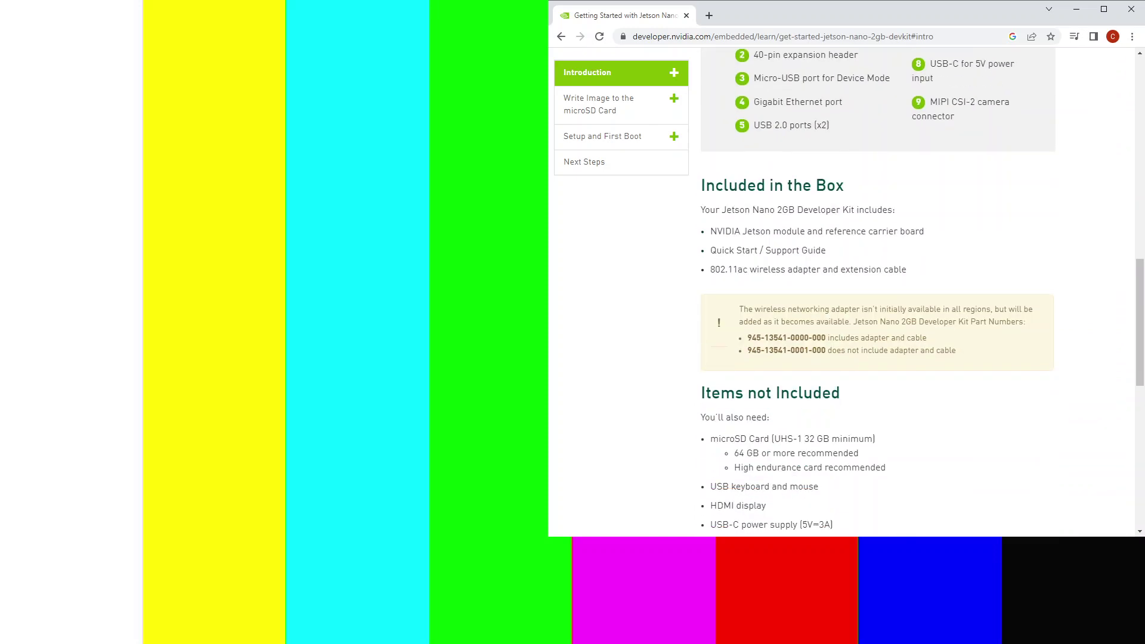
scroll(841, 292, "down", 8)
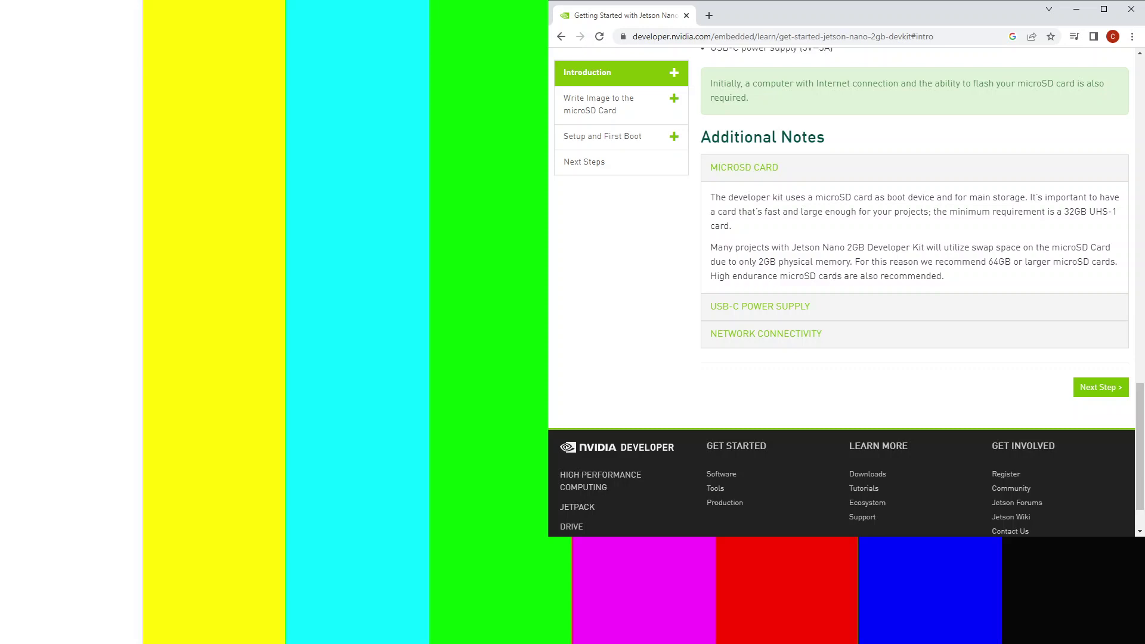
Expand the USB-C Power Supply and Network Connectivity notes, then go on to Write Image
left_click(760, 306)
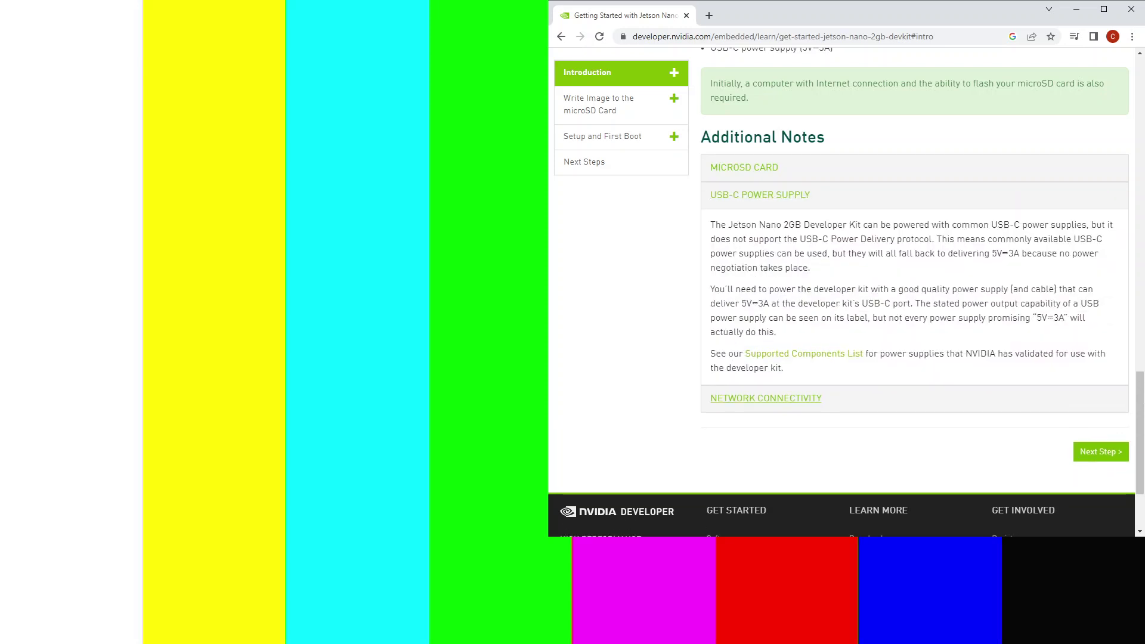
left_click(765, 398)
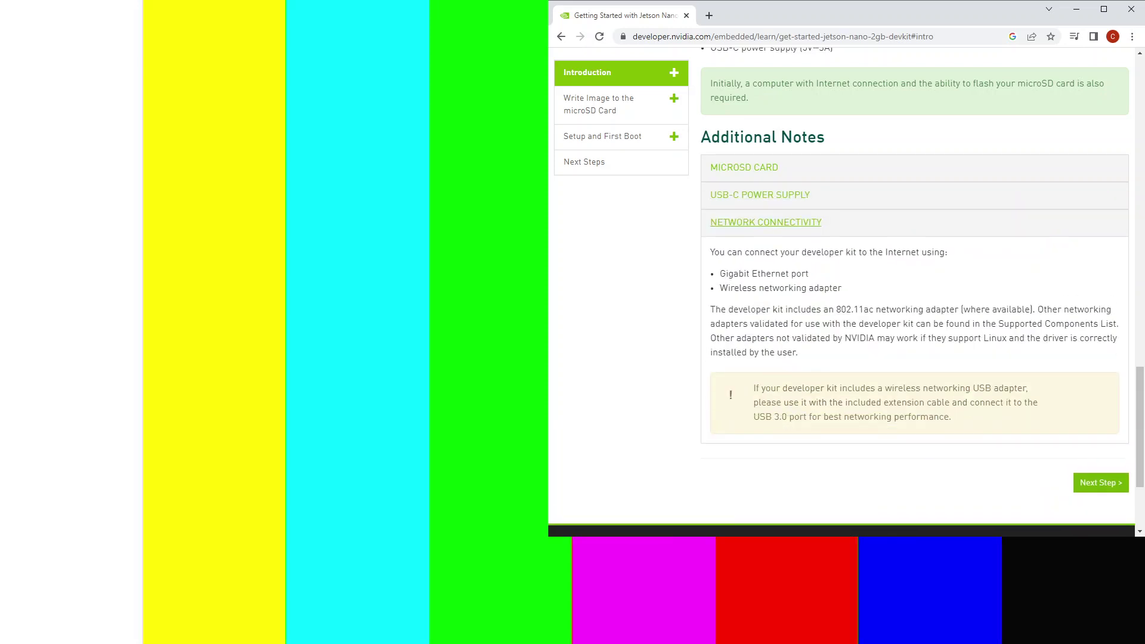
left_click(1101, 482)
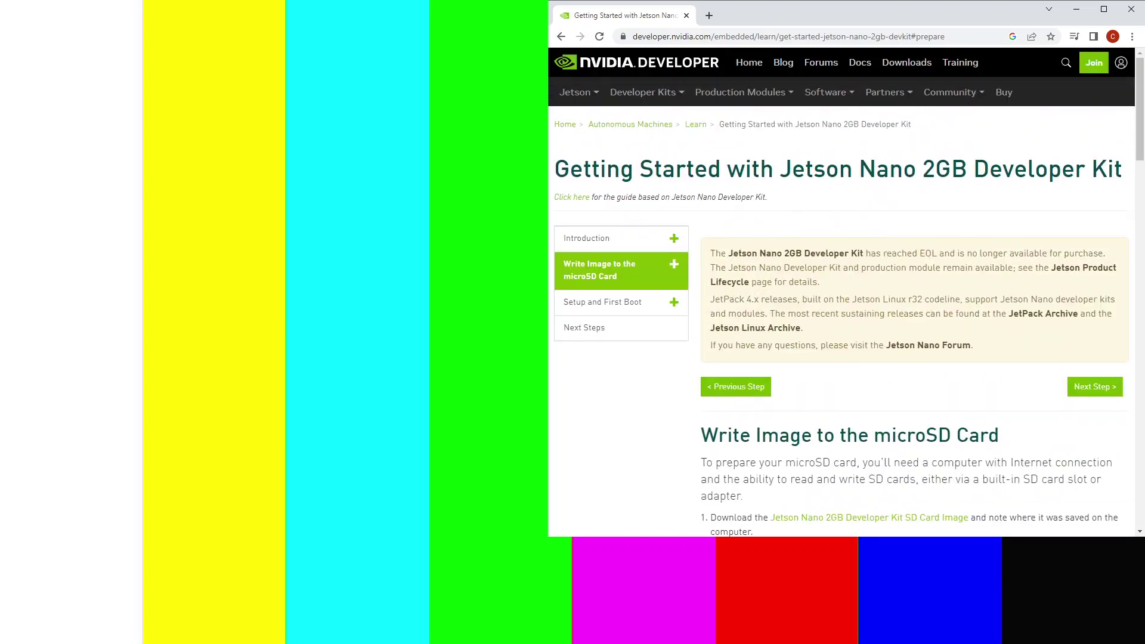
Collapse the Write Image section's Windows instructions and advance to the Setup and First Boot step
scroll(841, 293, "down", 4)
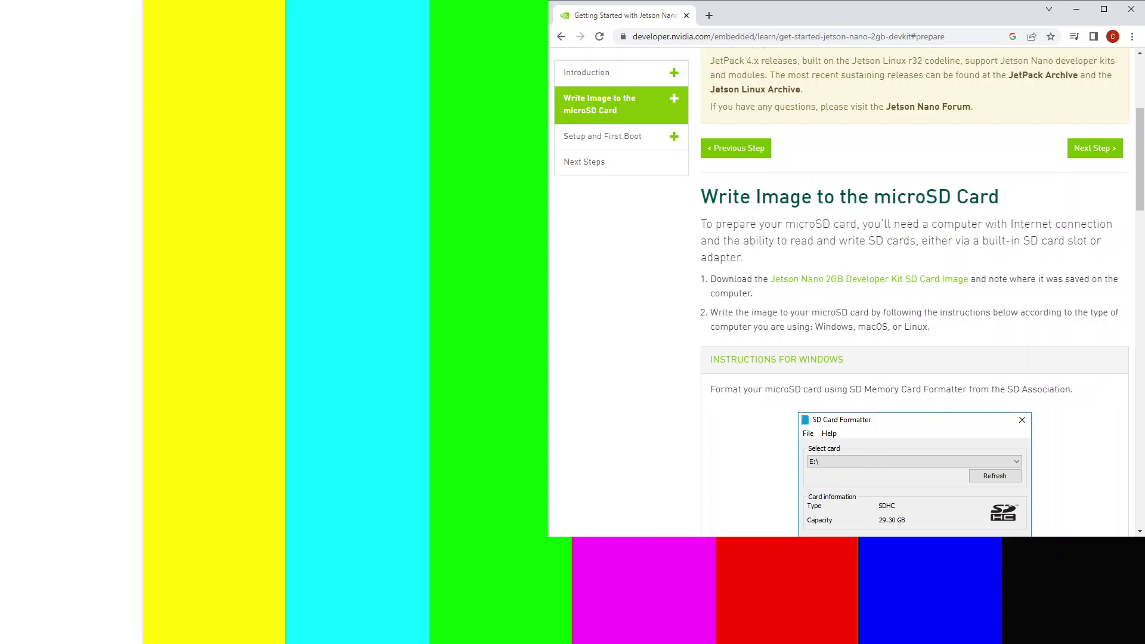
left_click(777, 360)
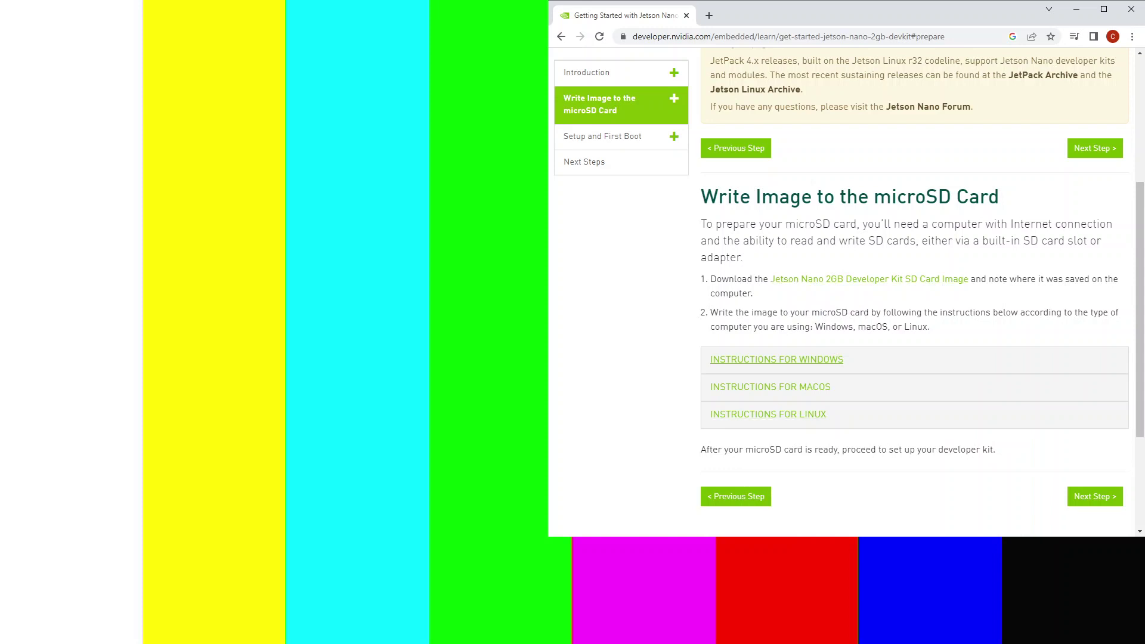
left_click(1095, 496)
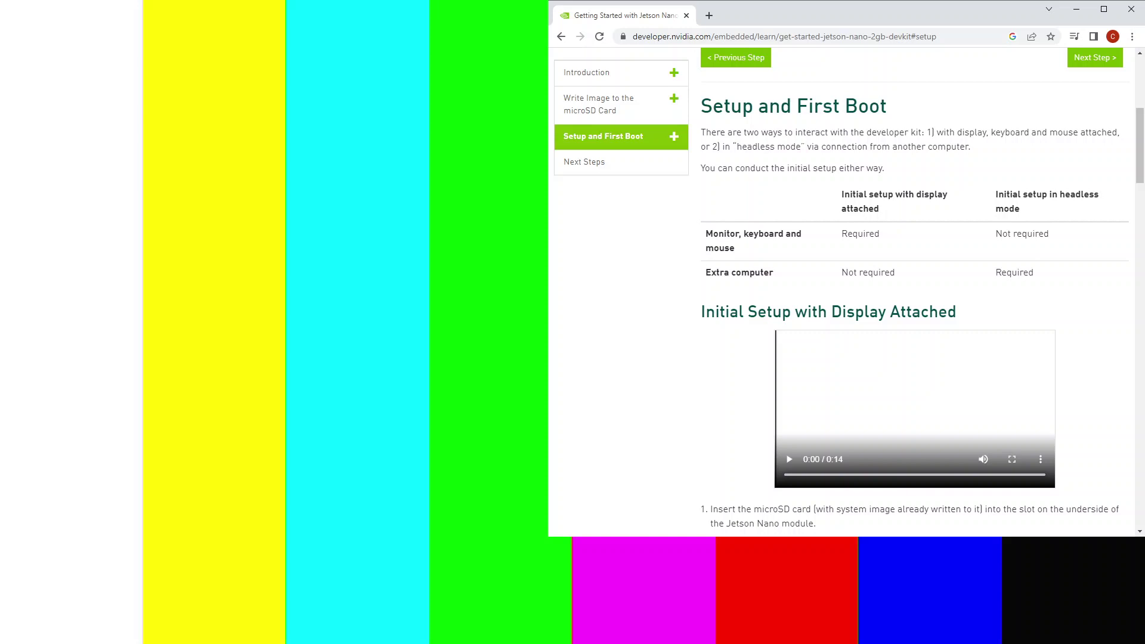
left_click_drag(844, 195, 879, 209)
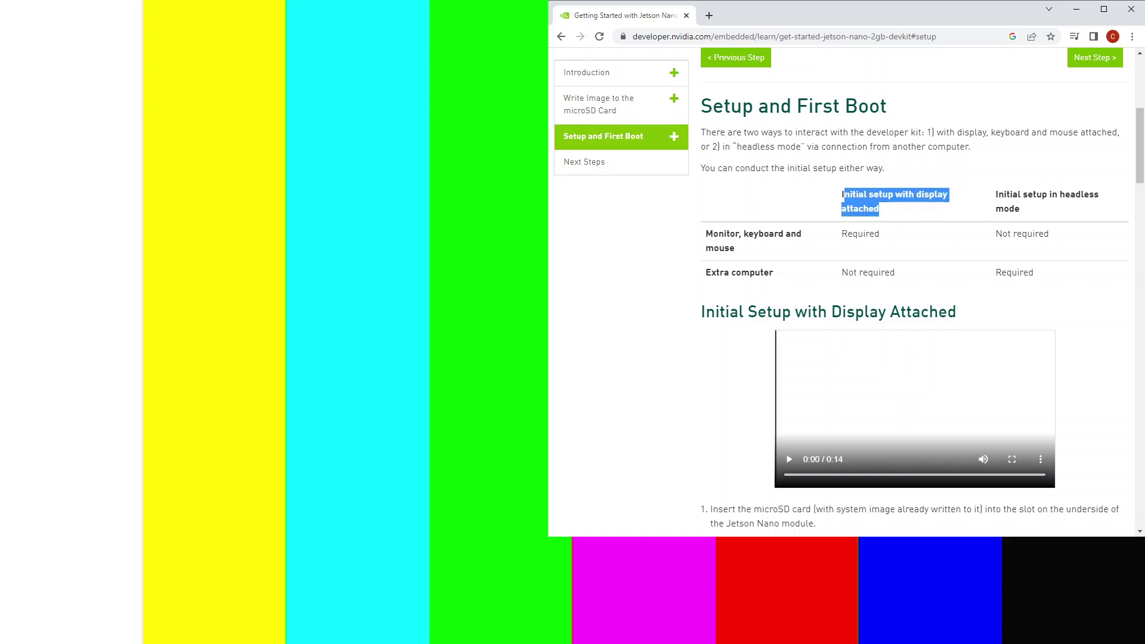
triple_click(868, 209)
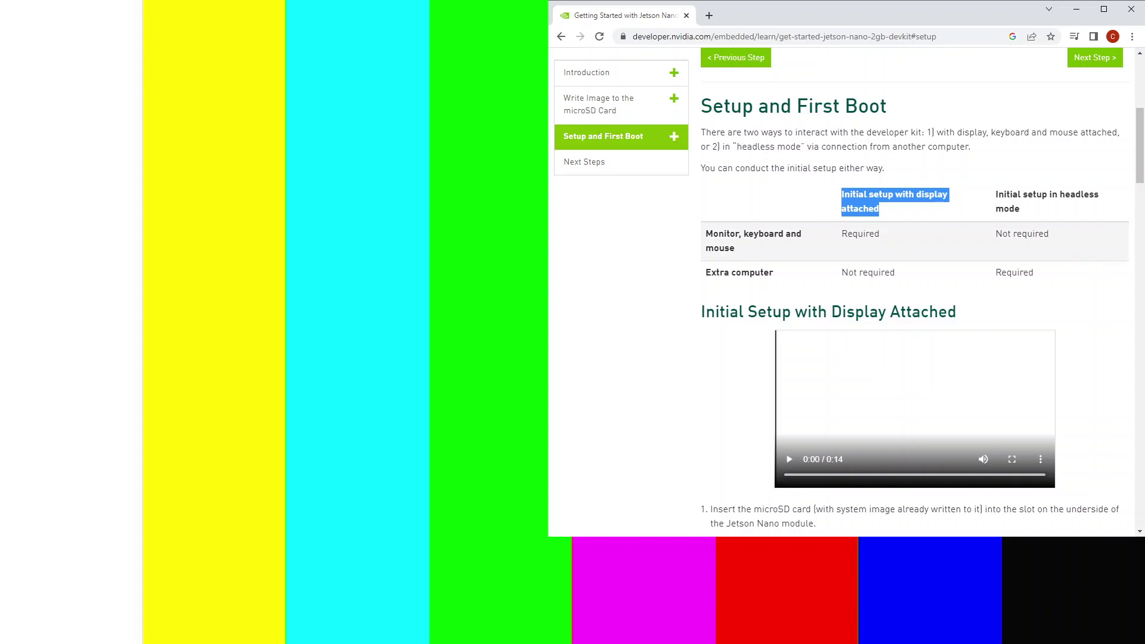
scroll(919, 292, "down", 7)
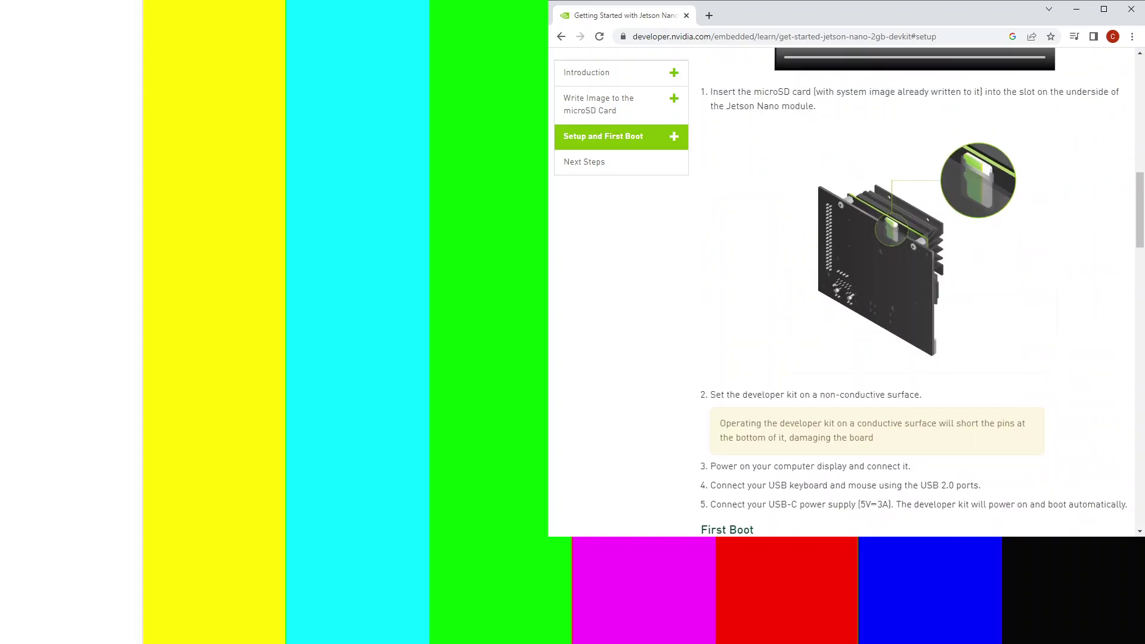
scroll(918, 293, "down", 1)
left_click_drag(773, 406, 981, 425)
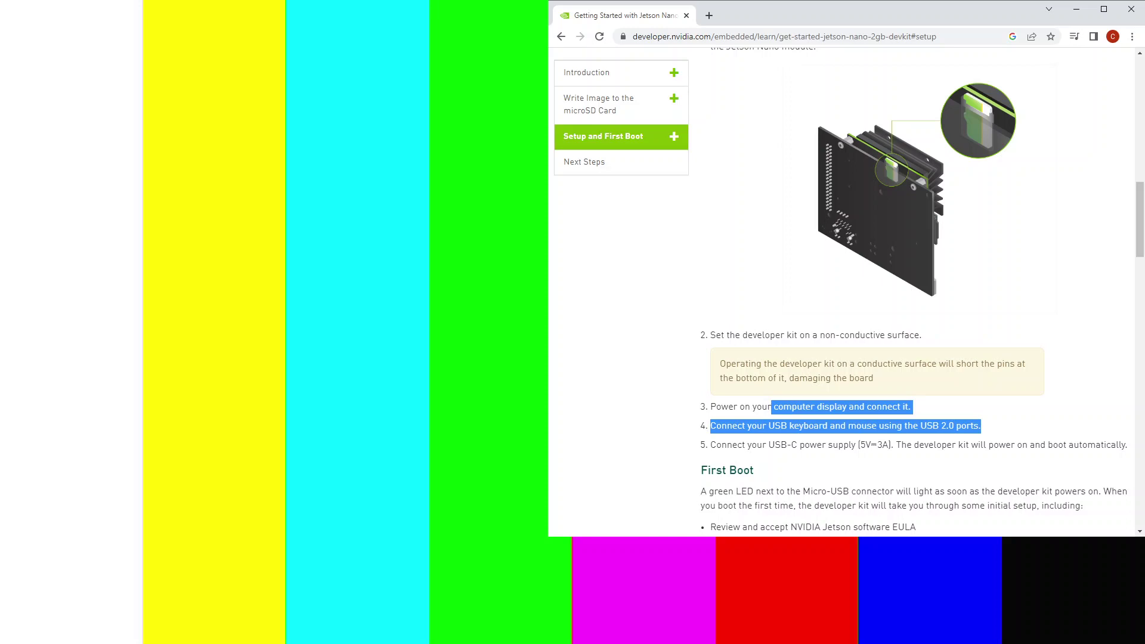
scroll(918, 292, "down", 5)
scroll(913, 293, "down", 2)
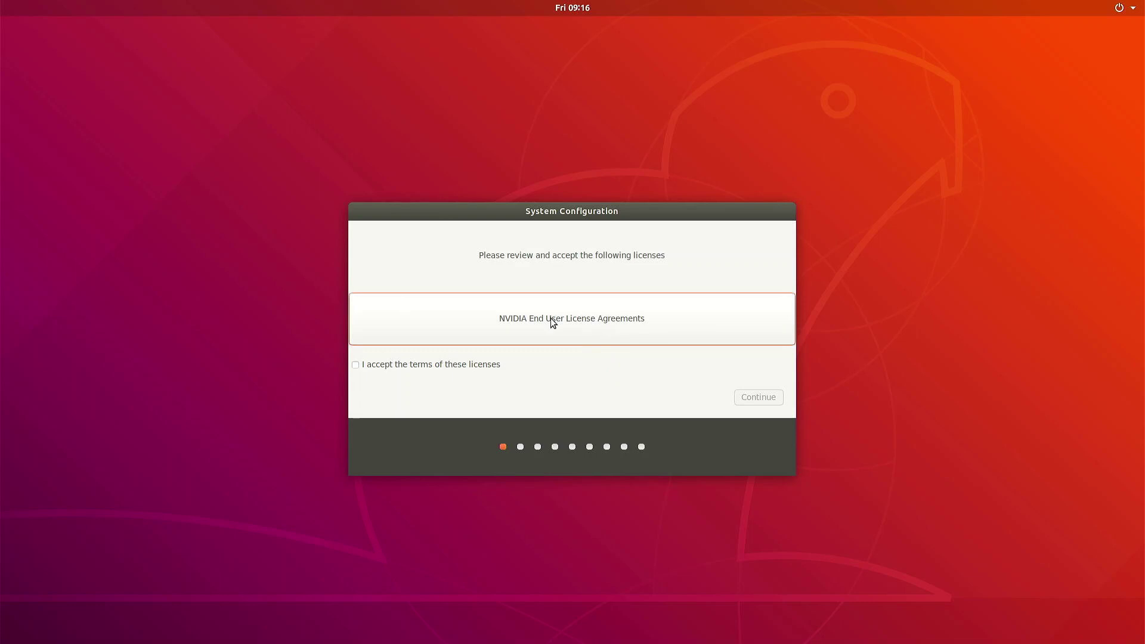
Accept the NVIDIA license terms and keep English as the system language
left_click(410, 365)
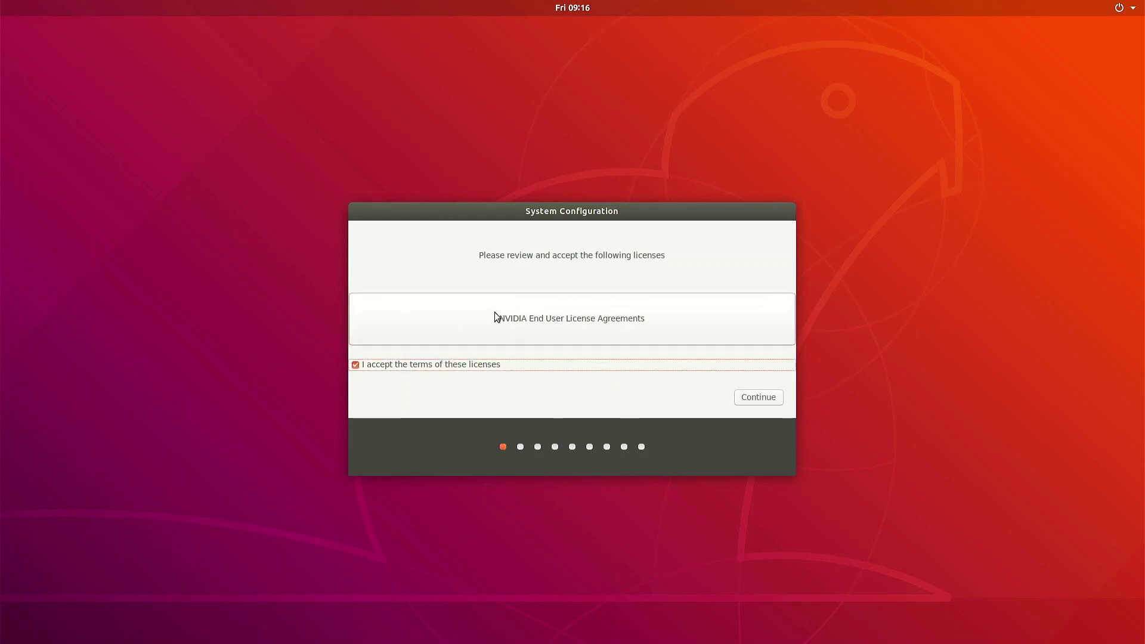
left_click(760, 397)
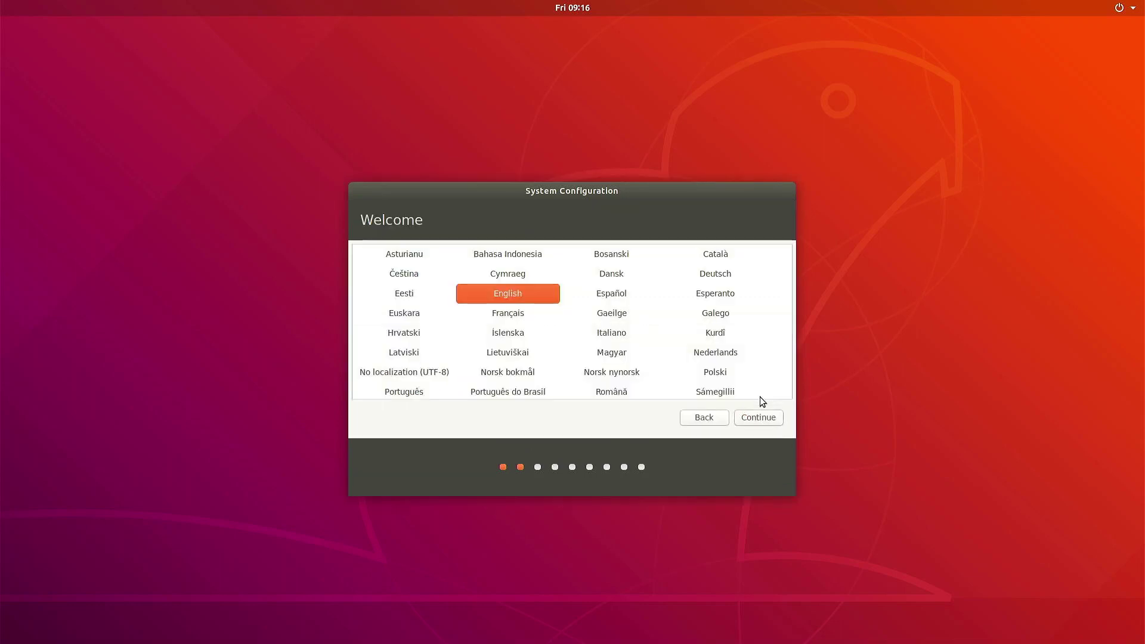
left_click(758, 416)
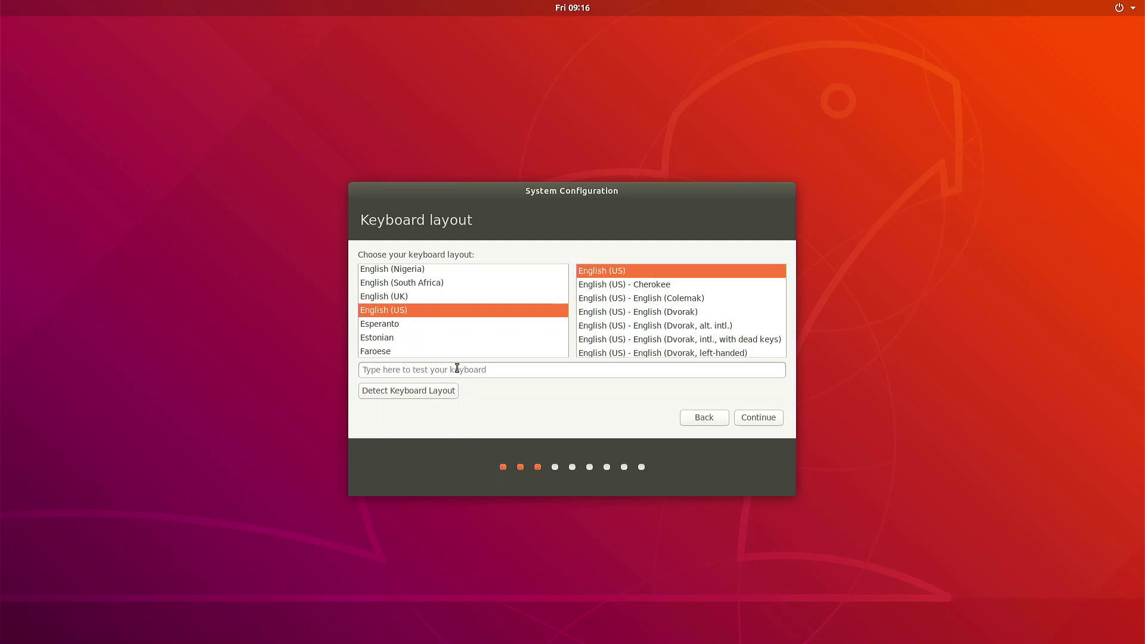
Keep English (US) keyboard, then set the location to 'Singapore' with Singapore Time
left_click(759, 419)
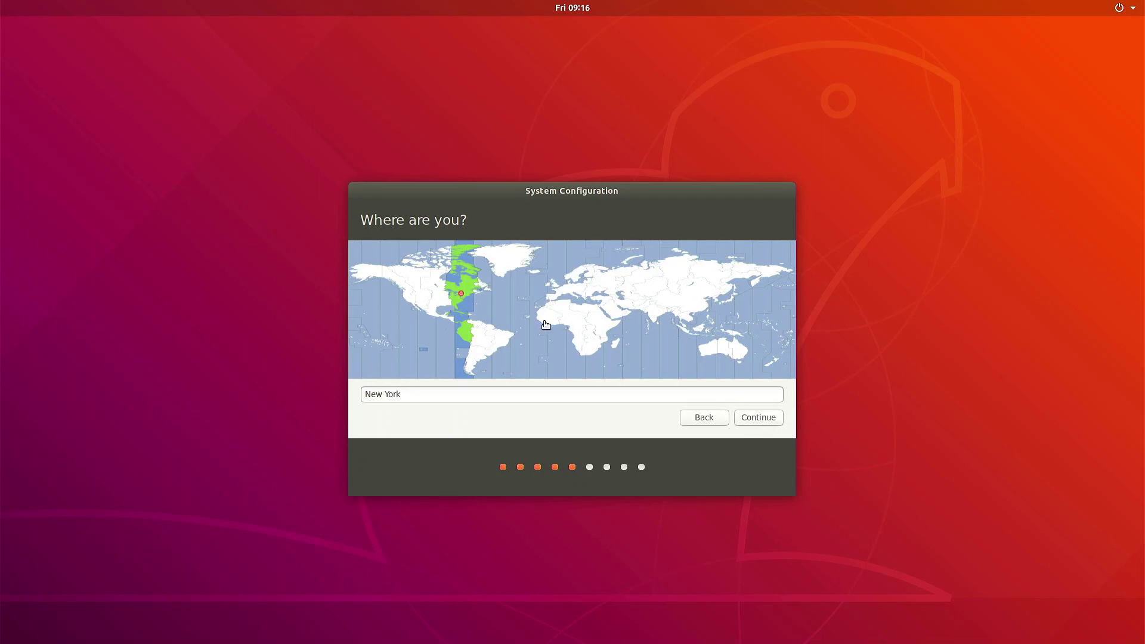
left_click(461, 291)
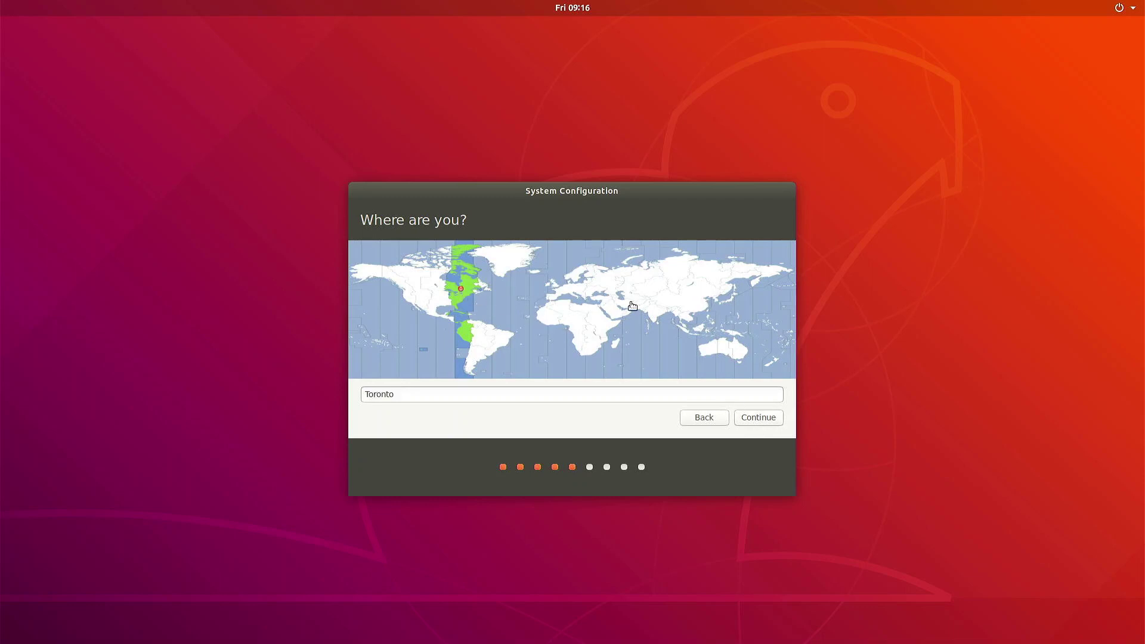
left_click(685, 322)
left_click(685, 332)
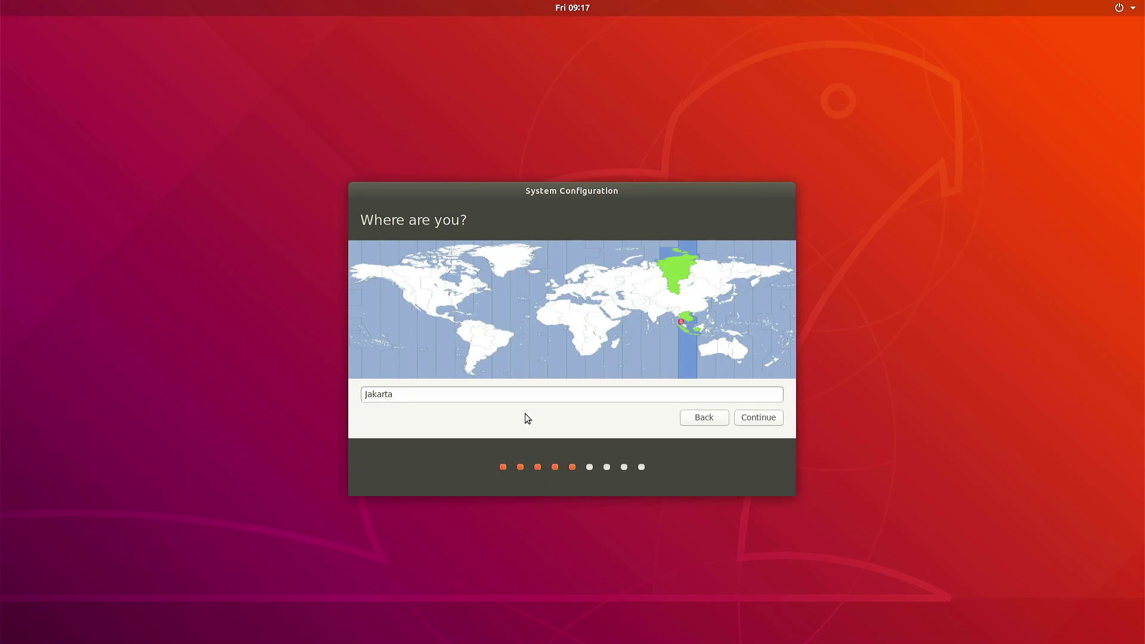
triple_click(408, 395)
type("Singapore")
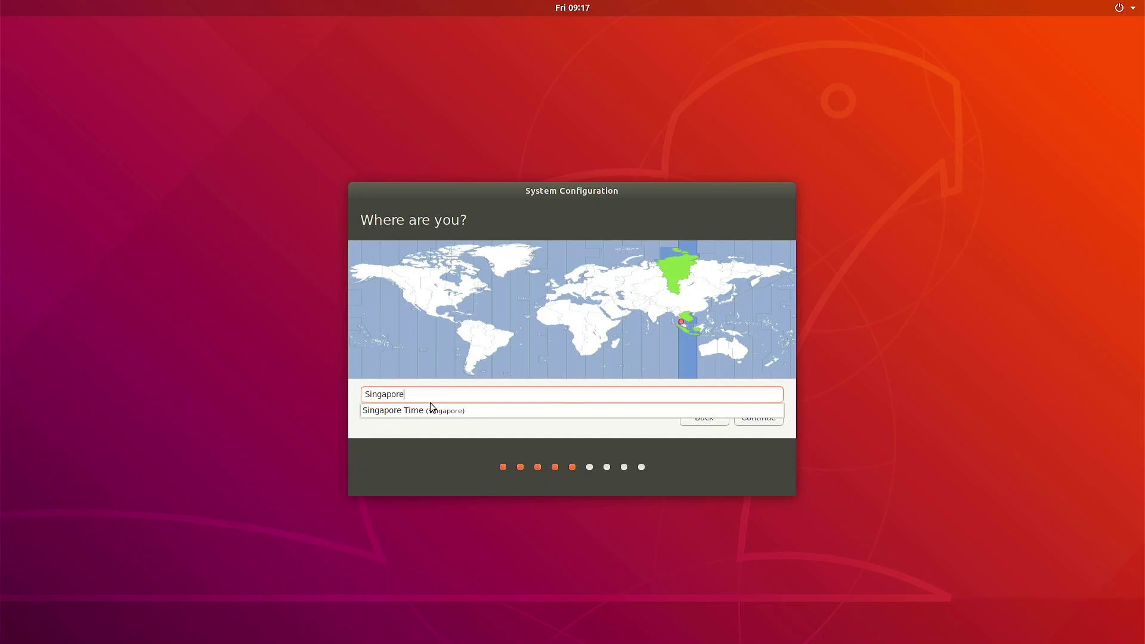
left_click(431, 409)
left_click(746, 419)
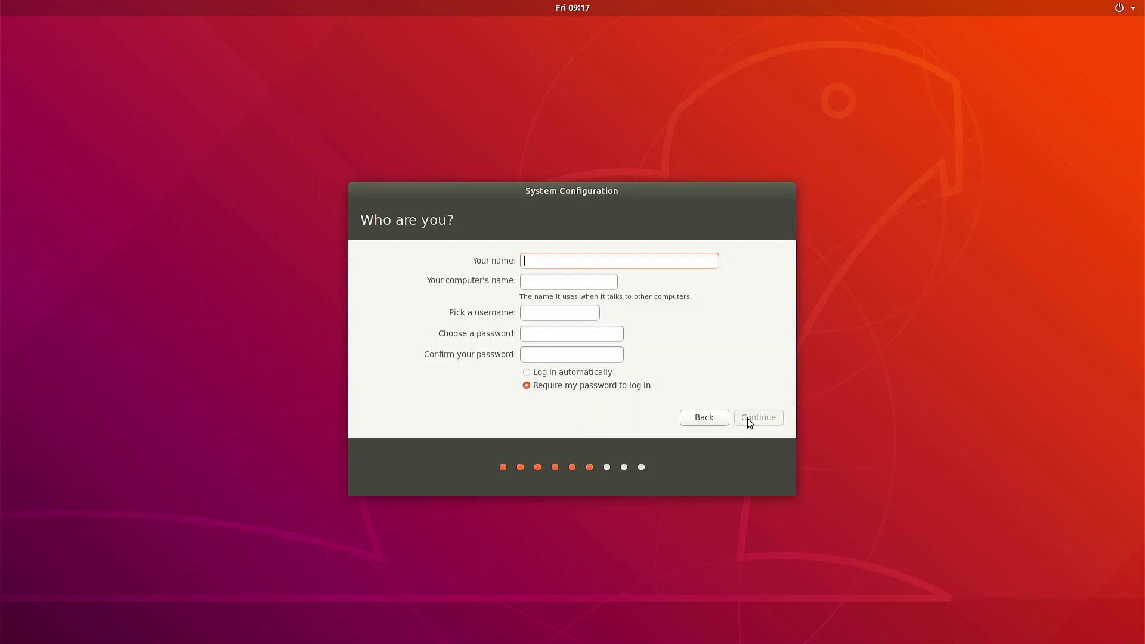
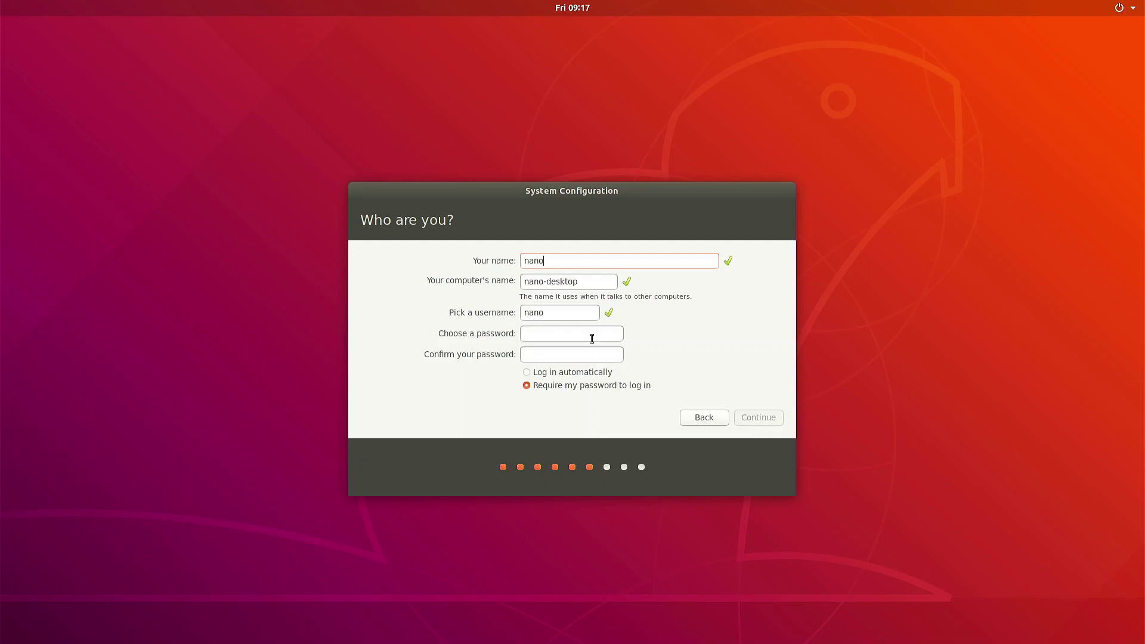
Create the 'nano' user, enter and confirm the password, and enable automatic login
key("Tab")
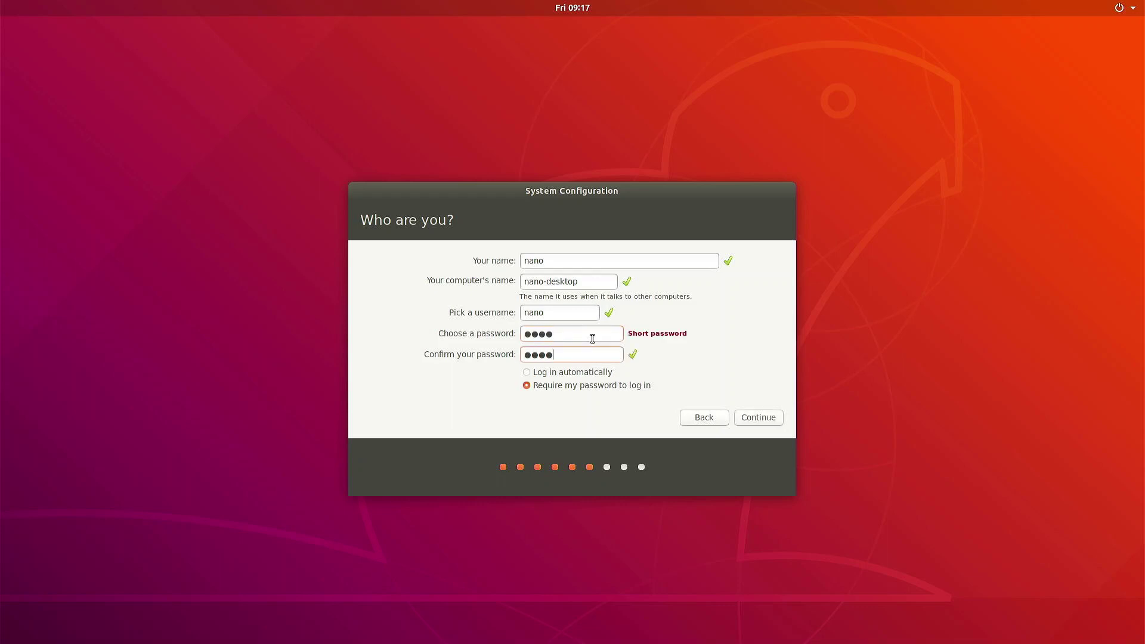
left_click(580, 374)
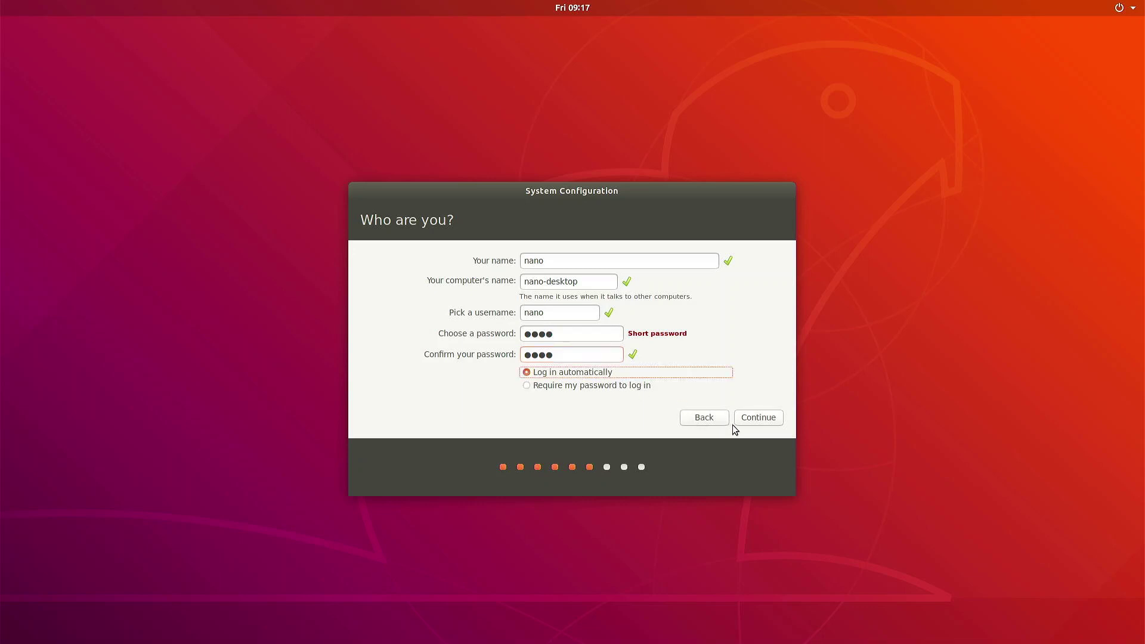
left_click(759, 419)
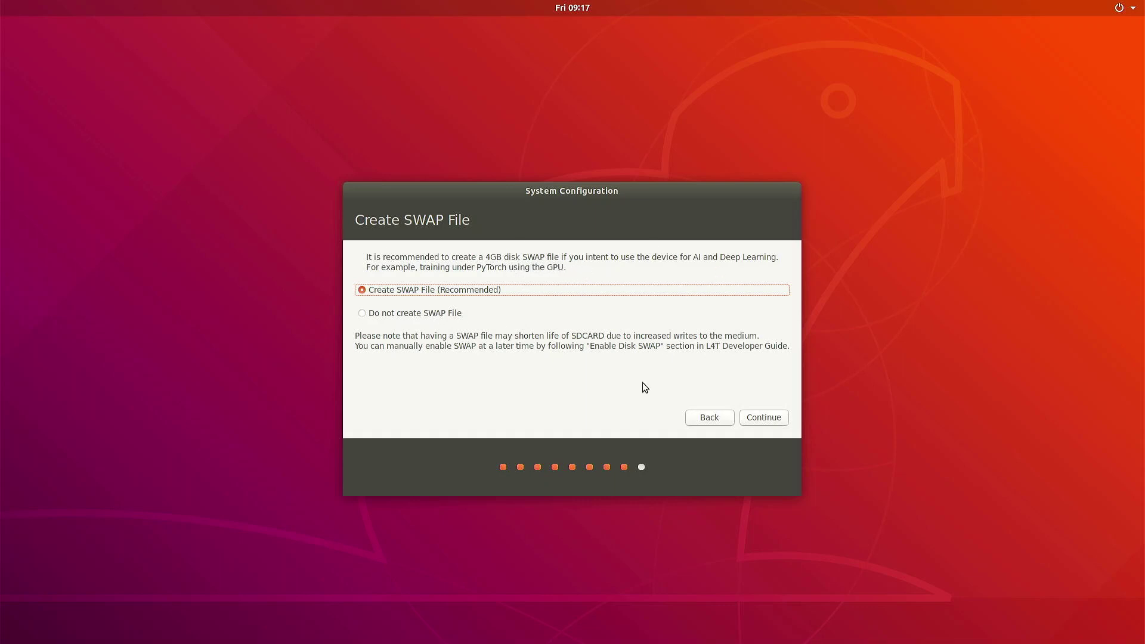
Keep Create SWAP File (Recommended) and reach the Nvpmodel page with MAXN (Default) selected
left_click(775, 420)
left_click(776, 419)
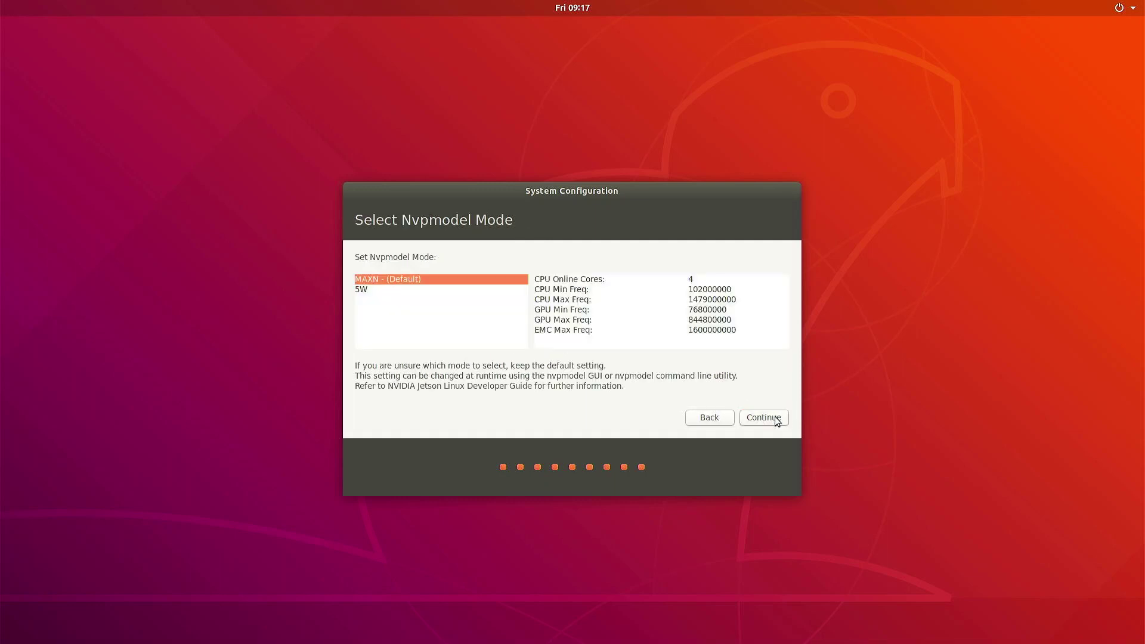
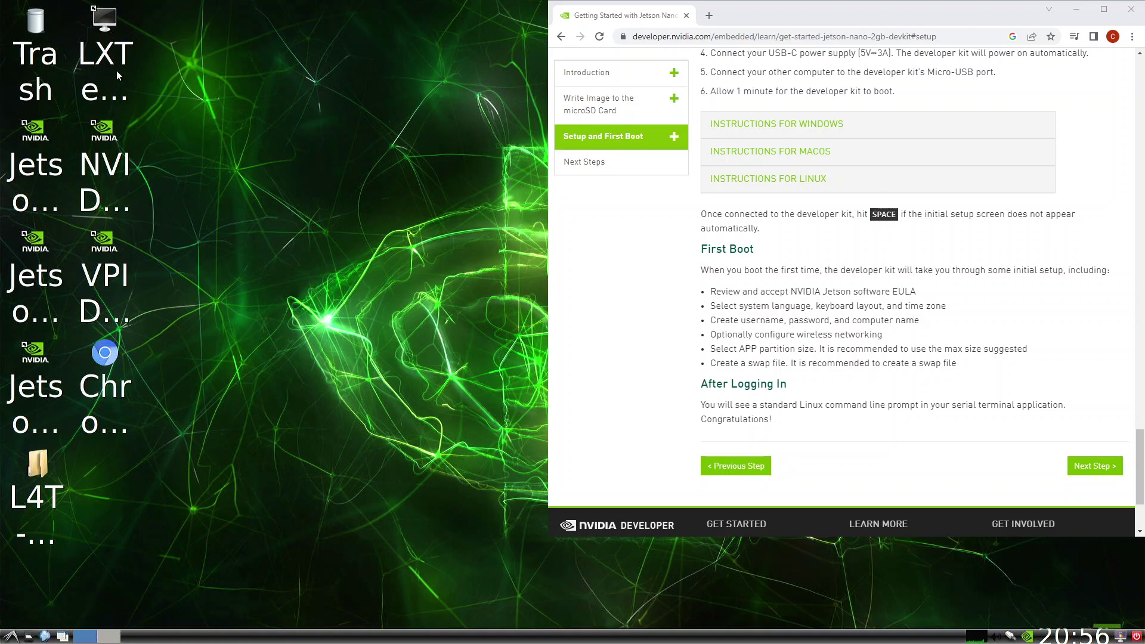
Launch a terminal beside the browser and run xdpyinfo | egrep dots, showing 305x305 DPI
left_click(111, 30)
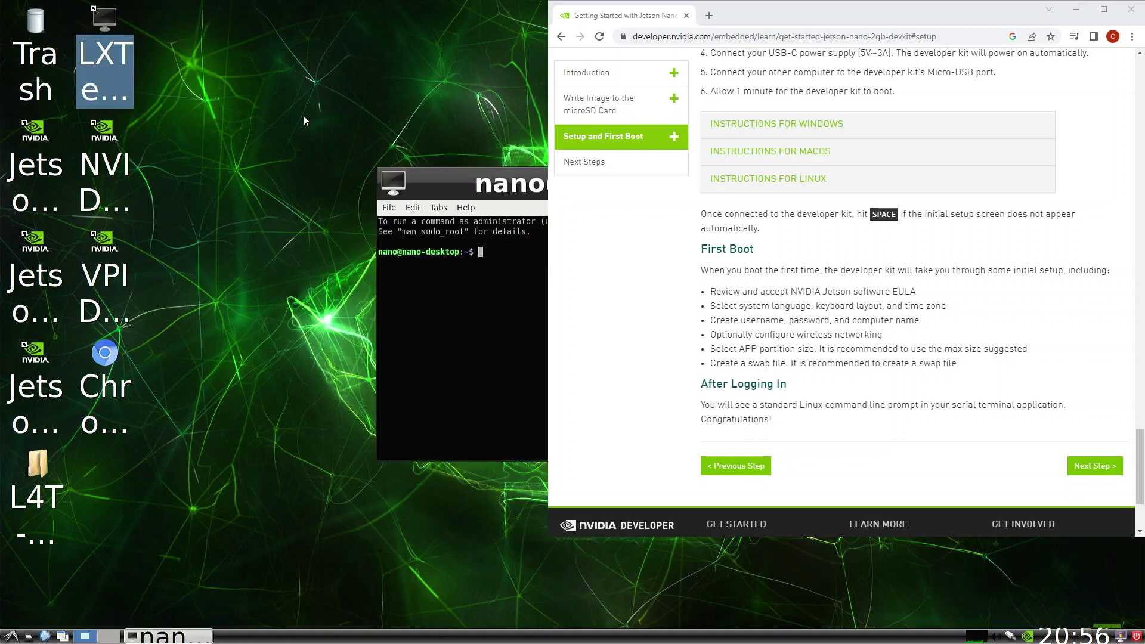
left_click_drag(470, 188, 173, 268)
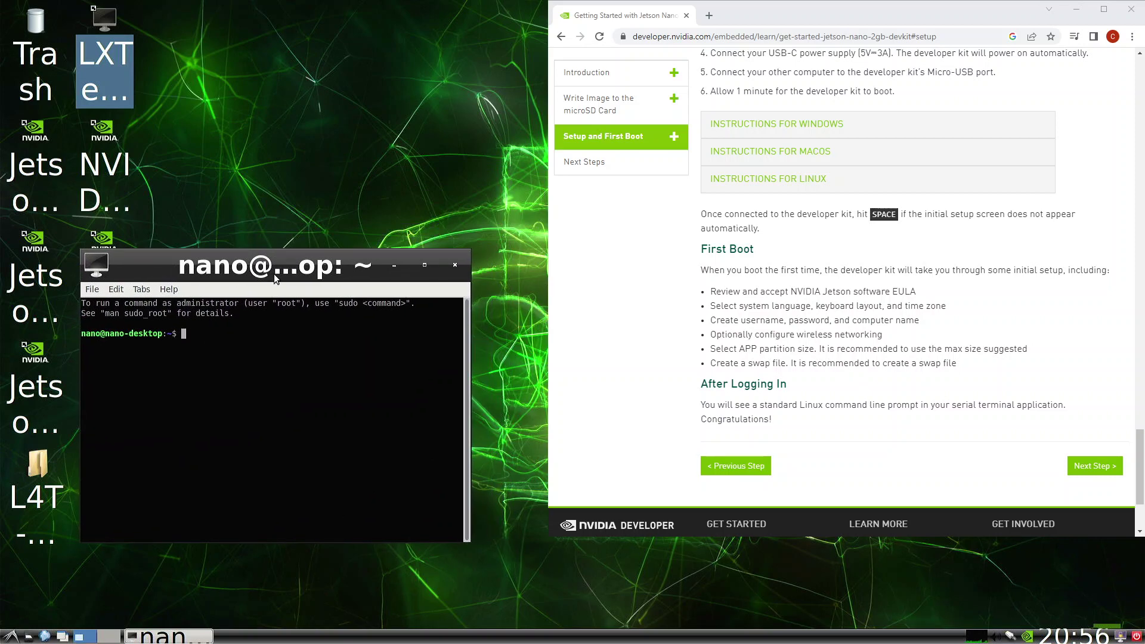
type("xdpyinfo | egpr")
key("BackSpace")
type("rep")
key("BackSpace")
key("BackSpace")
key("BackSpace")
key("BackSpace")
key("BackSpace")
key("BackSpace")
type("egrep dots")
key("Return")
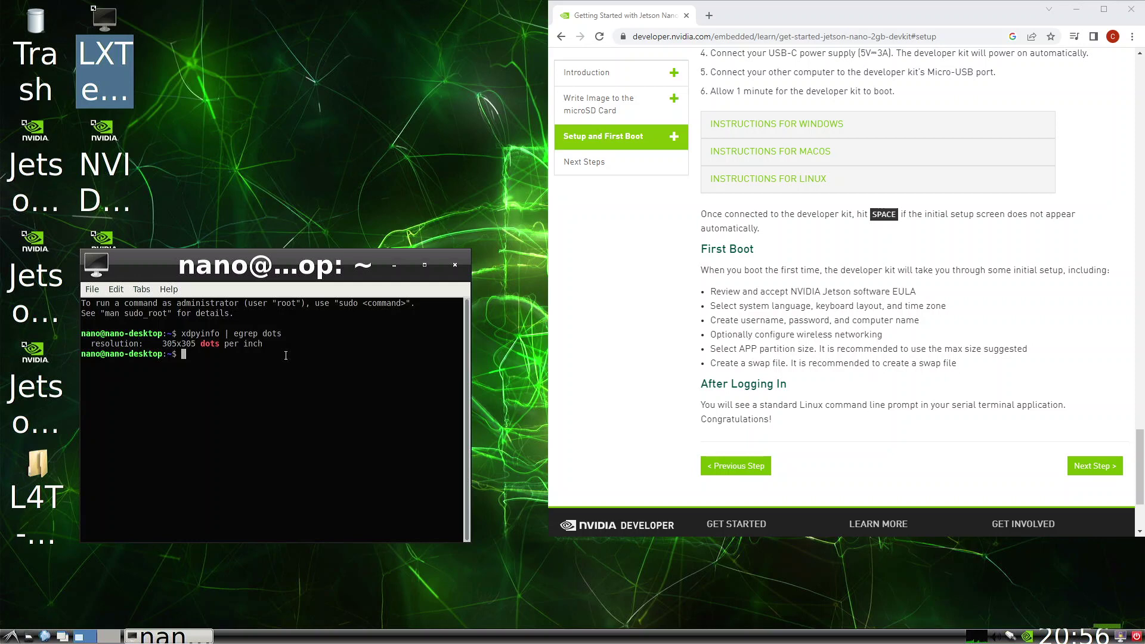
Print 50-xserver-command.conf with cat, then reopen it in vi using sudo and the account password
type("cat /usr/share/lightdm/")
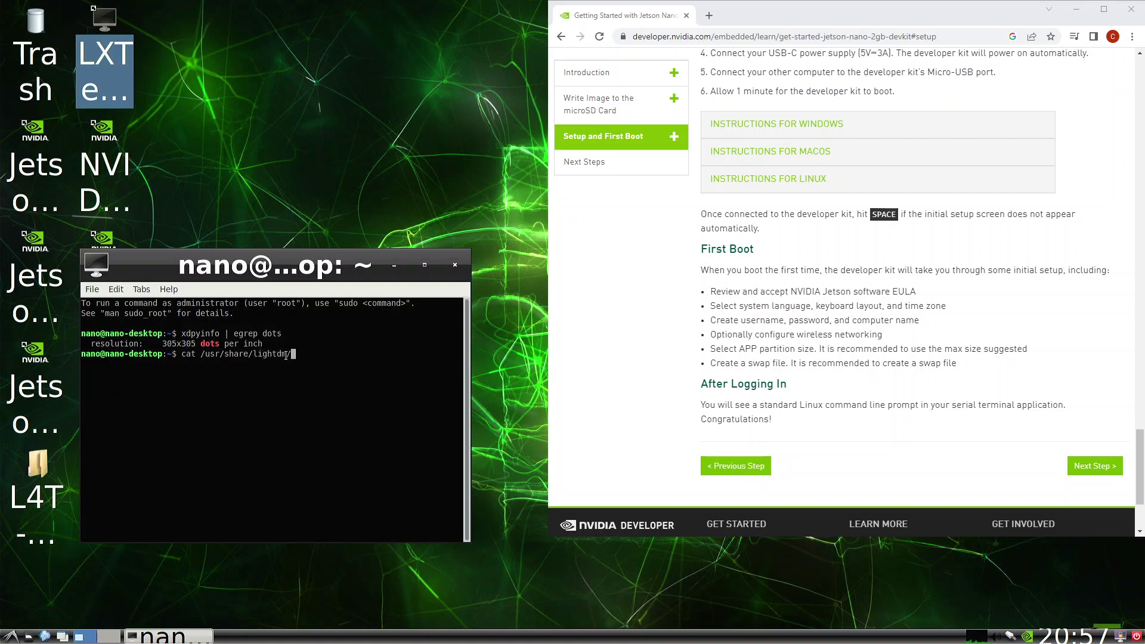
type("lightdm.conf.d/50-xserver-command")
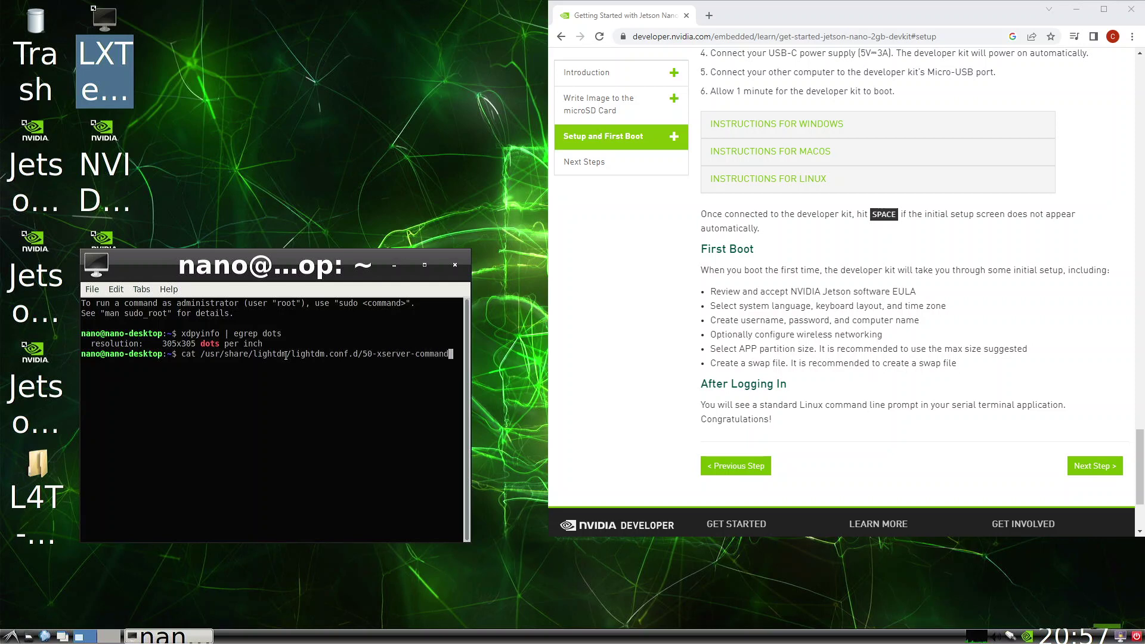
type(".conf")
key("Return")
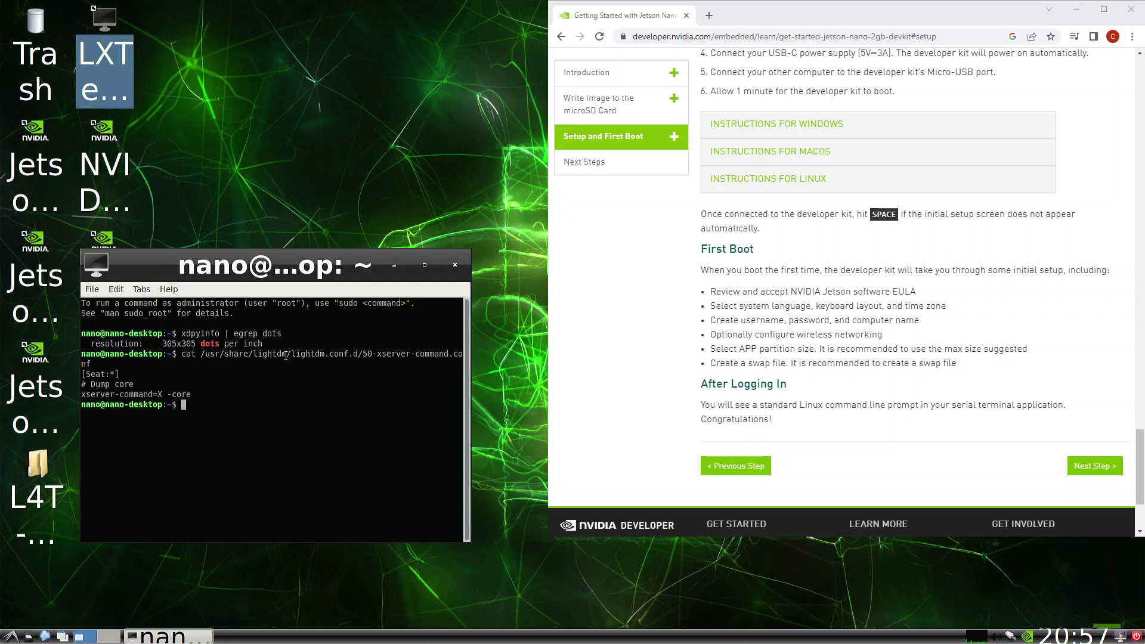
key("Up")
key("Home")
type("sud")
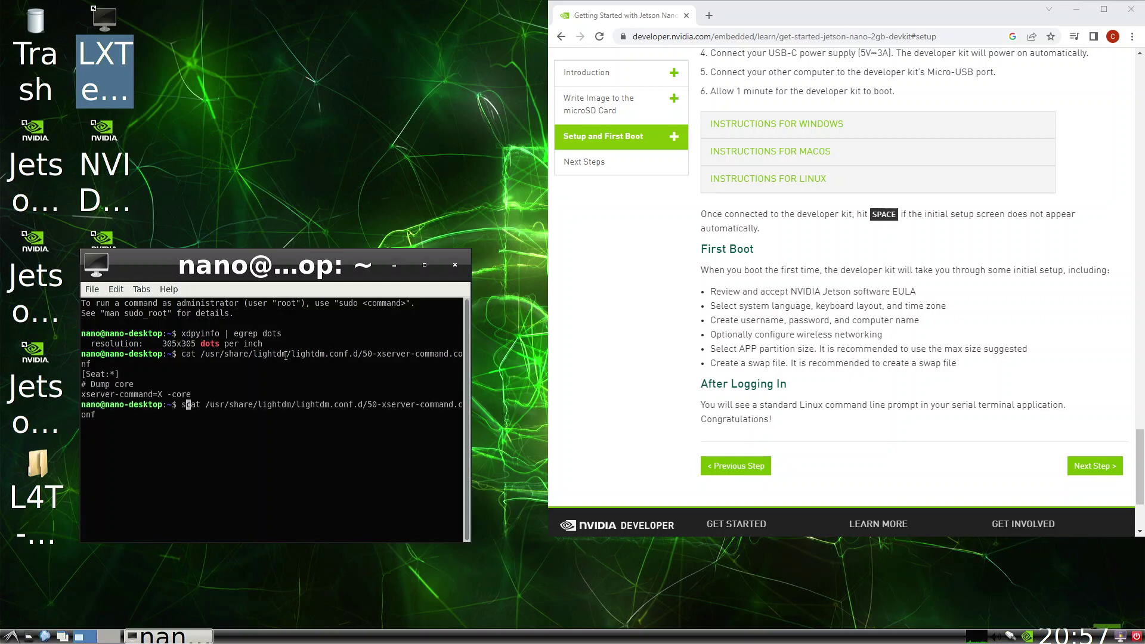
type("o")
key("Delete")
key("Delete")
key("Delete")
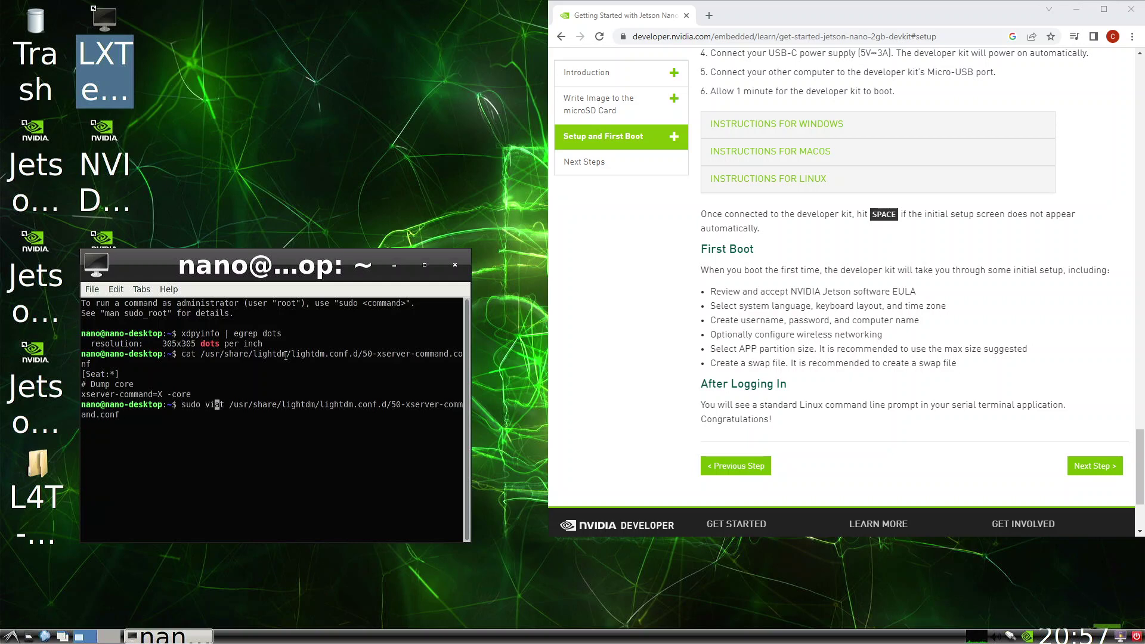
type("vi")
key("Return")
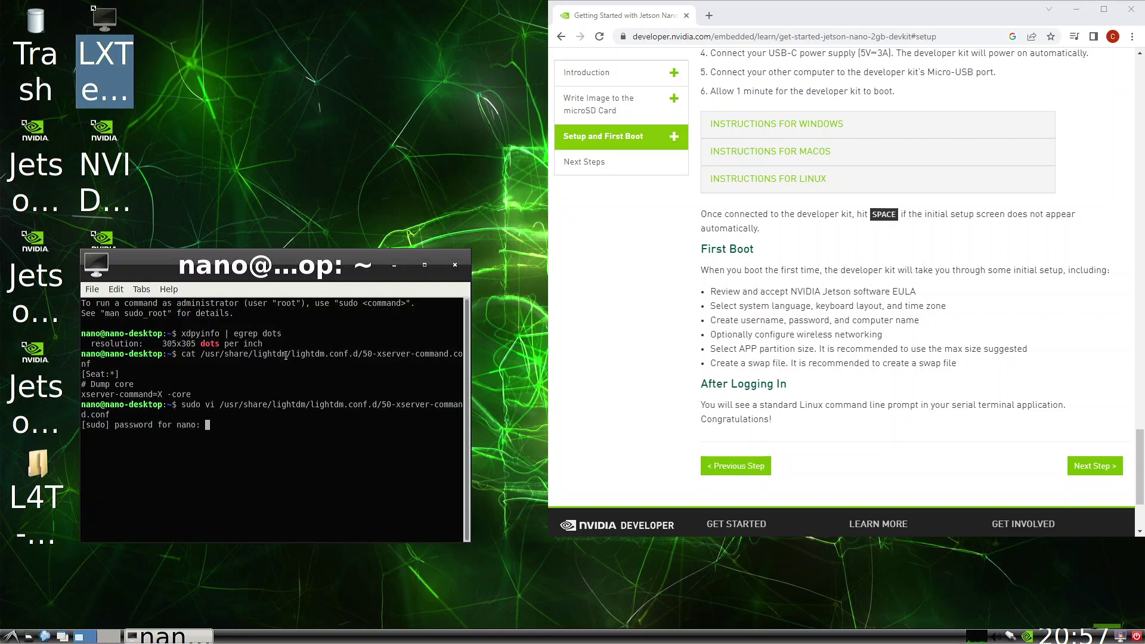
key("Return")
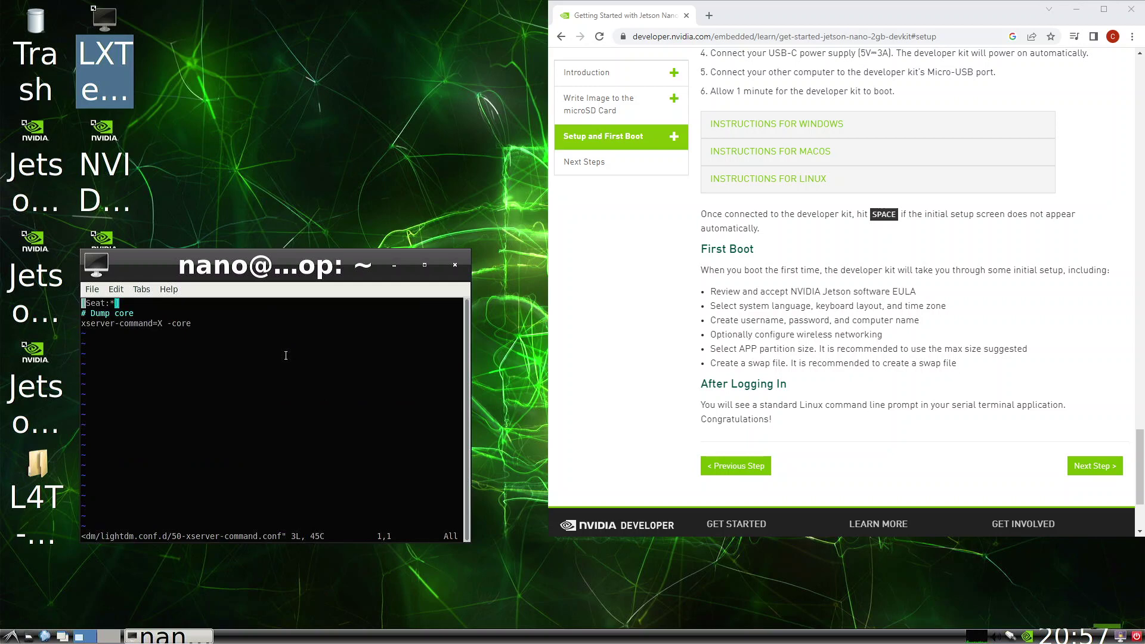
Append ' -dpi 96' to the xserver-command line, save with :wq, and run sudo reboot
key("Down")
key("Down")
key("dollar")
type("a ")
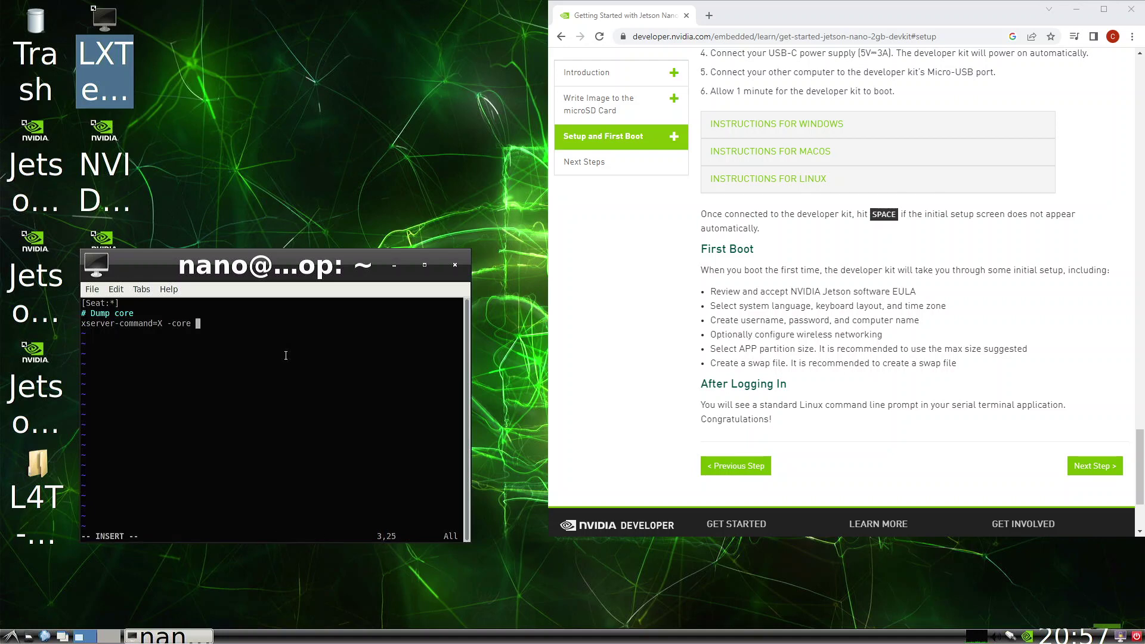
type("-dpi 96")
key("Escape")
type(":wq")
key("Return")
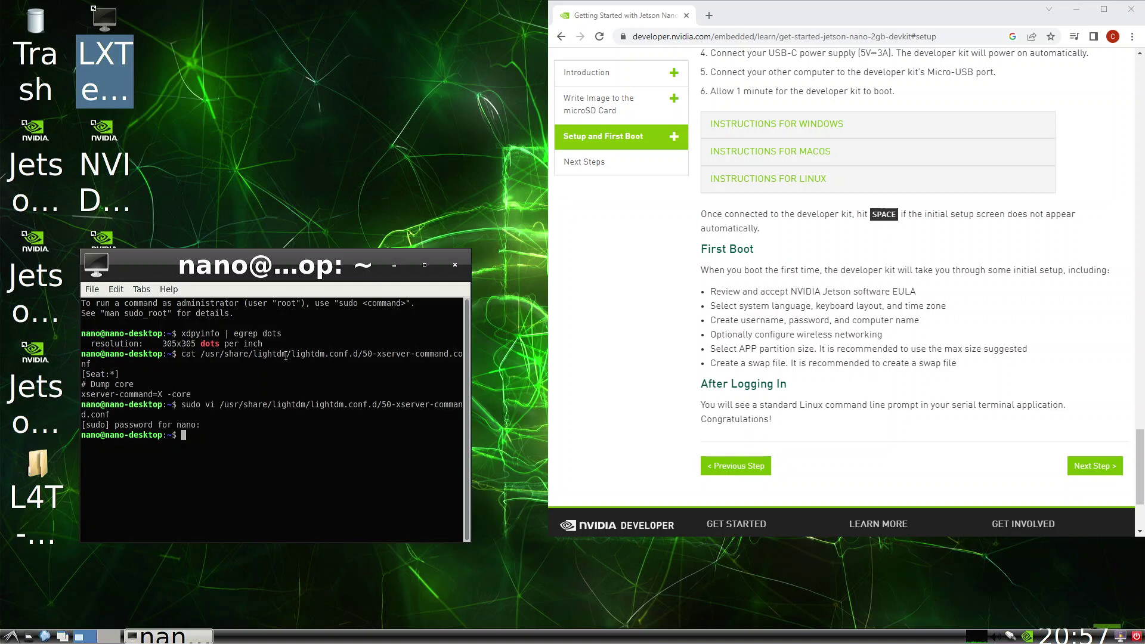
type("sudo reboot now")
key("Return")
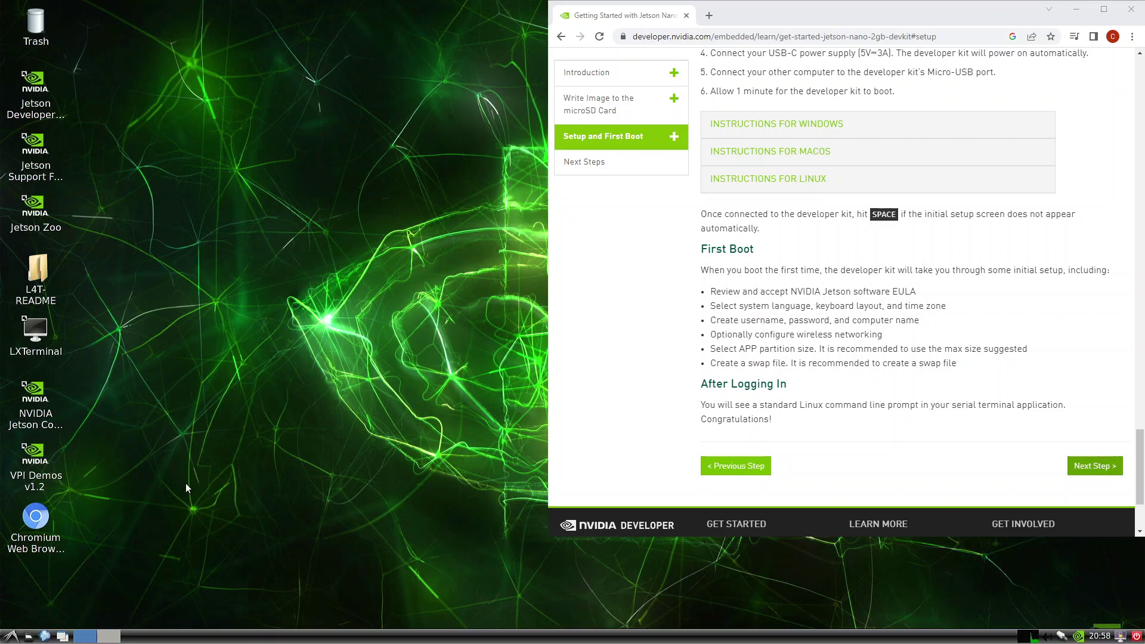
Advance the guide to Next Steps and scroll through its how-to guides, AI courses, projects, Forum and Wiki
left_click(1095, 465)
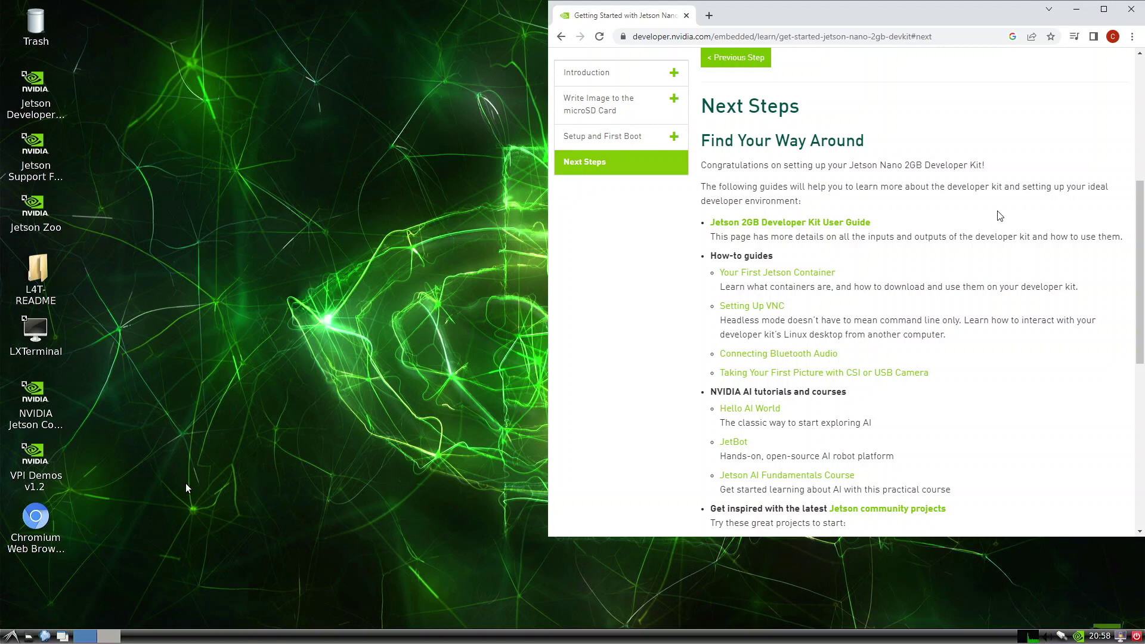
scroll(1001, 218, "down", 1)
scroll(1000, 217, "up", 1)
scroll(800, 212, "down", 1)
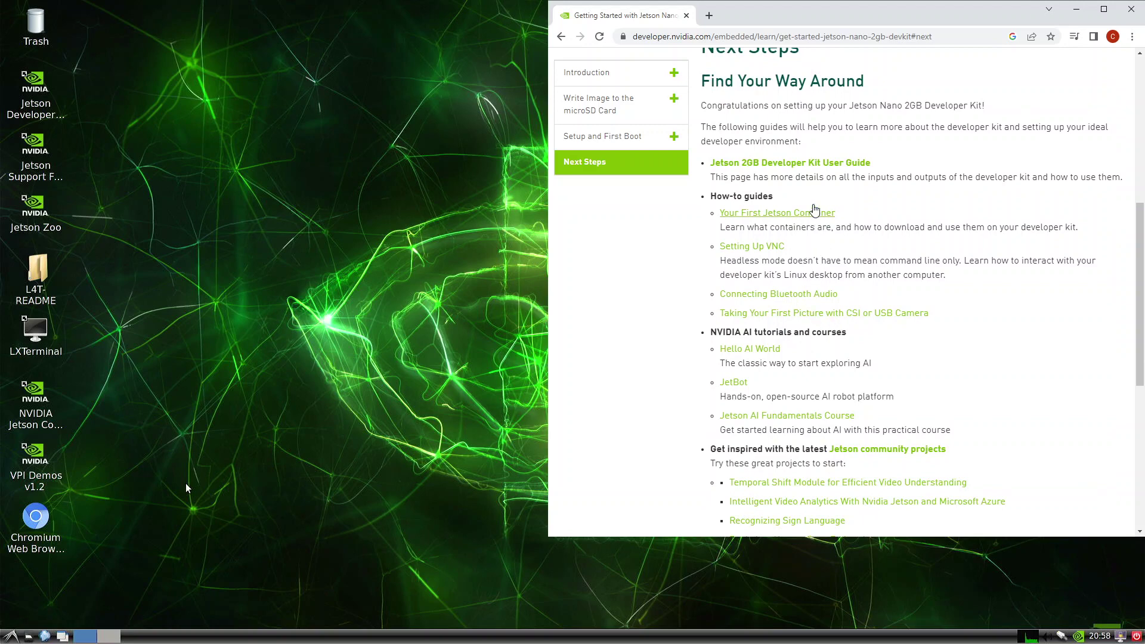
scroll(1038, 322, "down", 2)
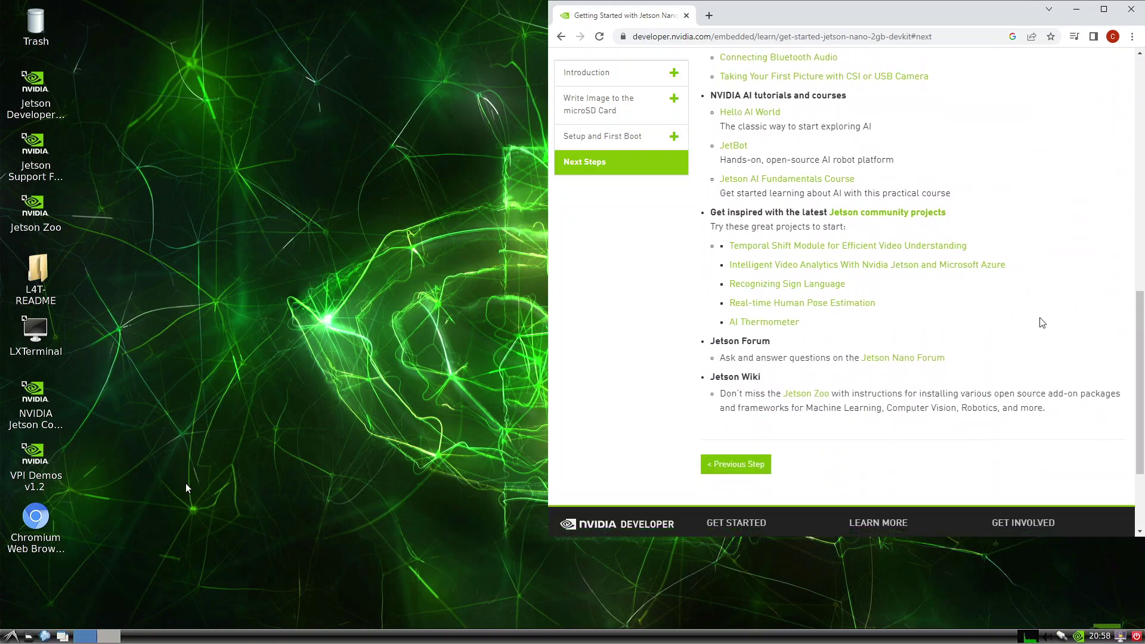